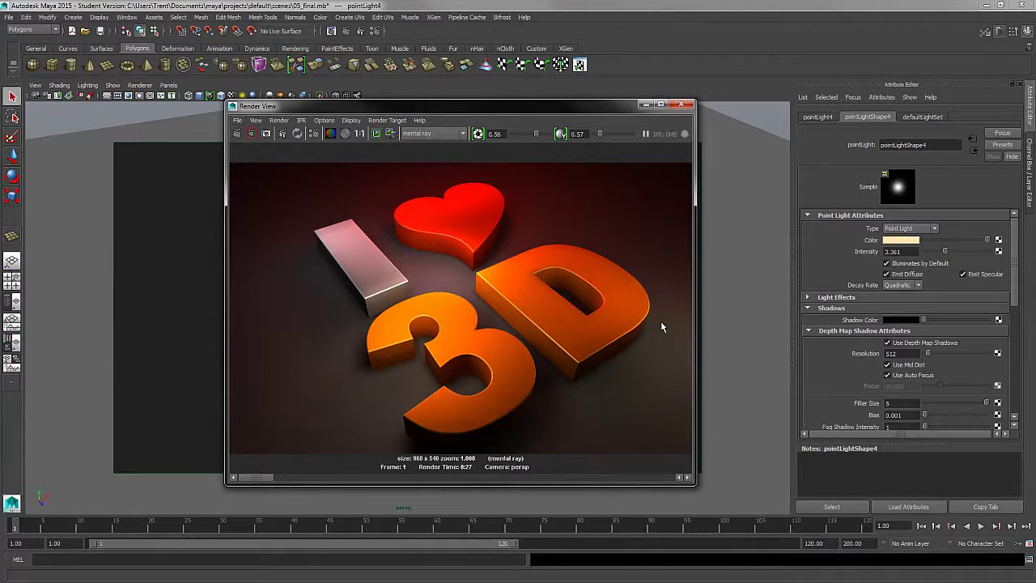
Step: Minimize the Render View window that shows the final mental ray render of the logo
left_click(648, 106)
Step: Open 01_3D_logo.mb without saving the current scene
key("ctrl+o")
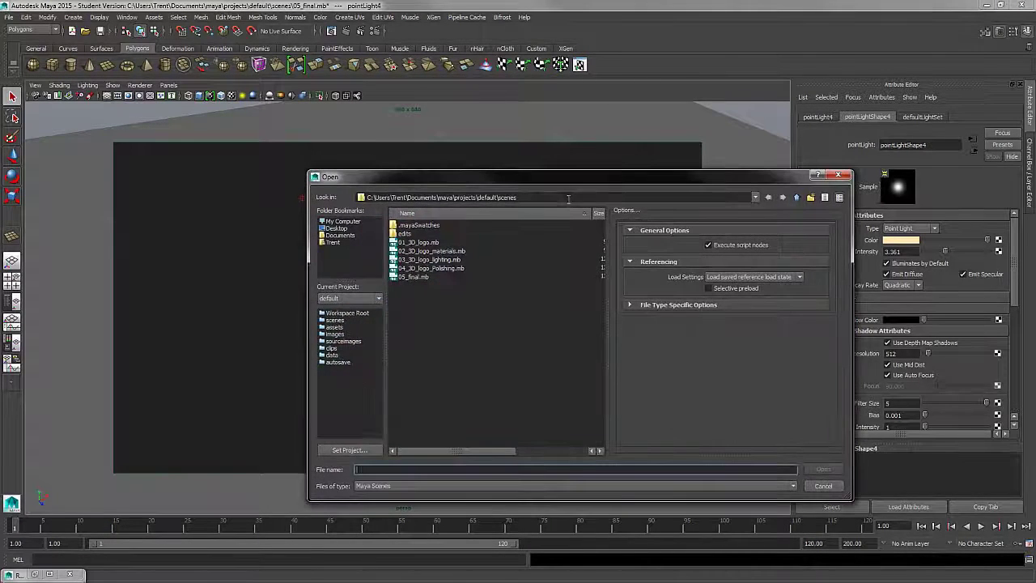
left_click(429, 243)
left_click(825, 469)
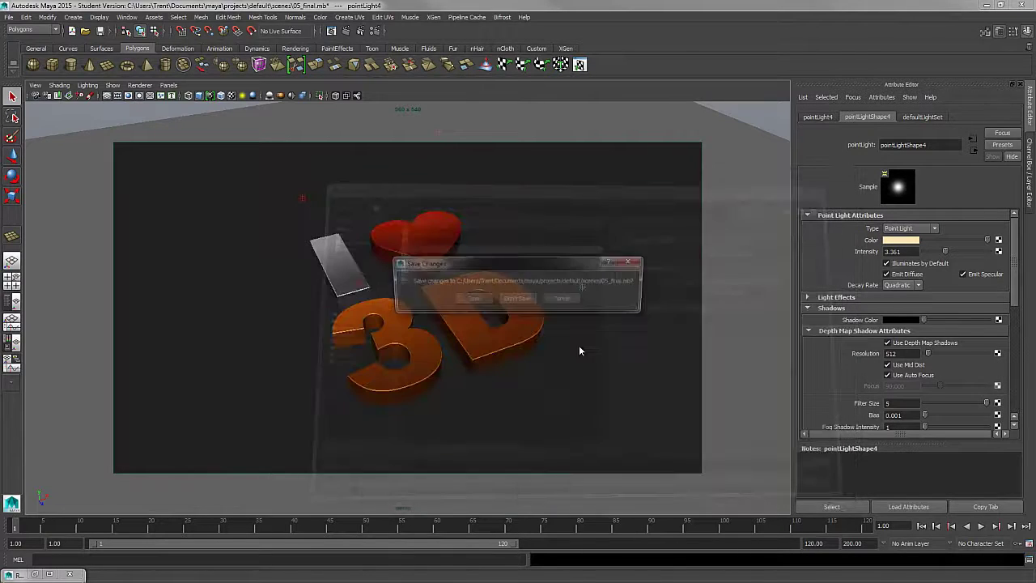
left_click(516, 304)
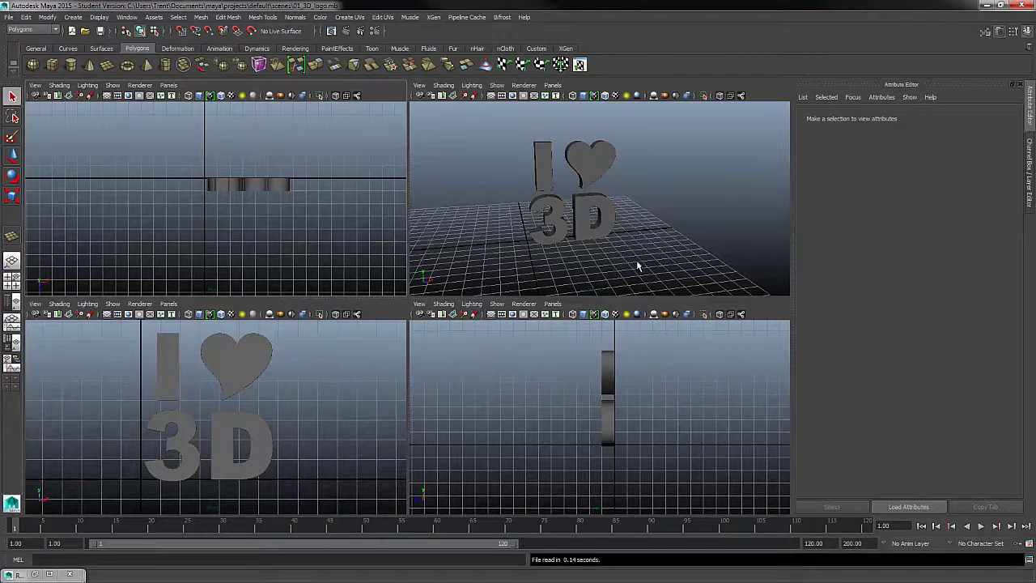
Step: Tumble and dolly around the grey I ♥ 3D model, selecting and then deselecting it
left_click_drag(622, 267, 634, 207, "alt")
right_click_drag(634, 207, 671, 254, "alt")
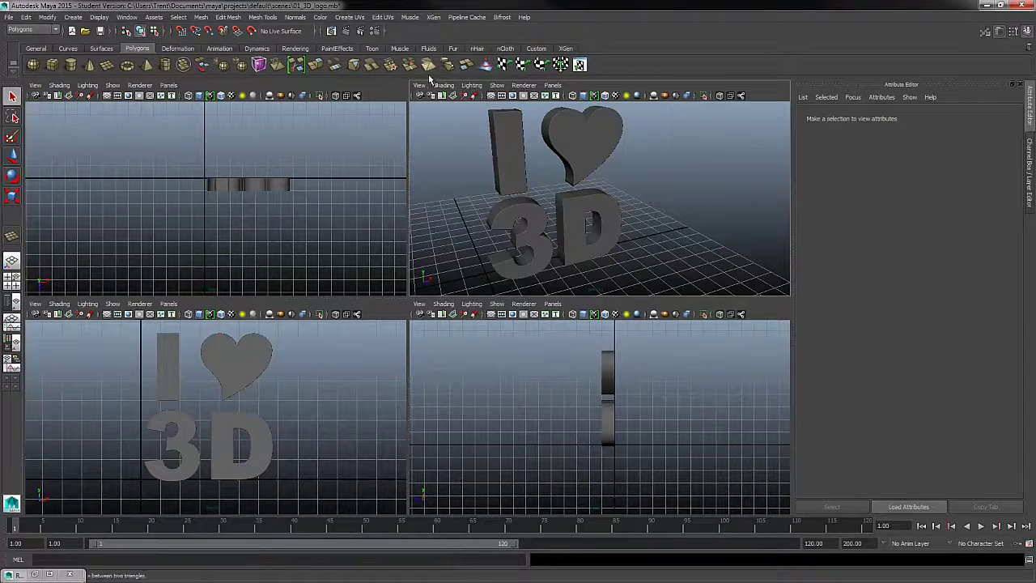
scroll(584, 220, "down", 5)
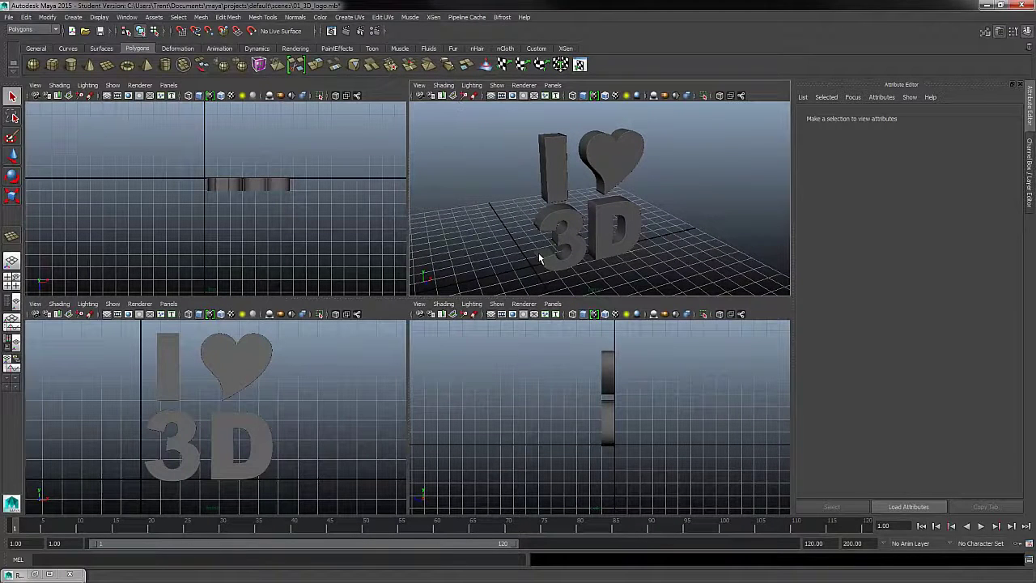
left_click(73, 17)
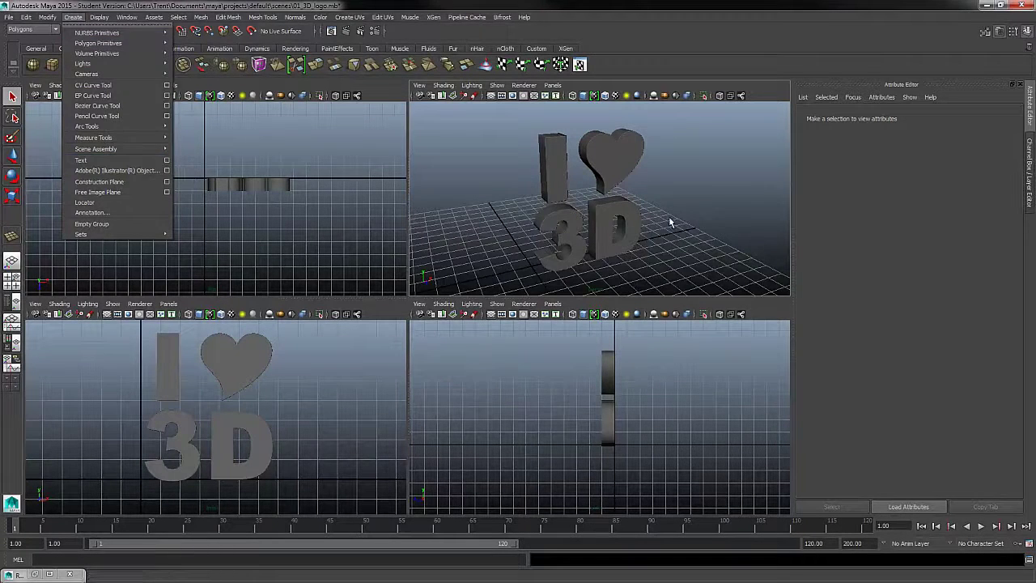
left_click(557, 240)
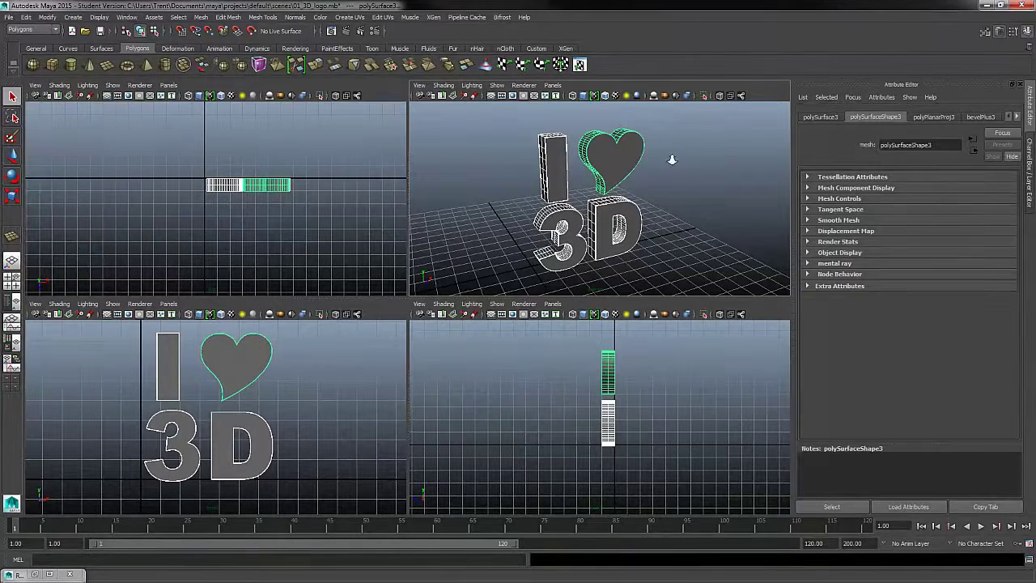
right_click_drag(671, 161, 599, 178, "alt")
left_click_drag(599, 178, 683, 240, "alt")
left_click(701, 173)
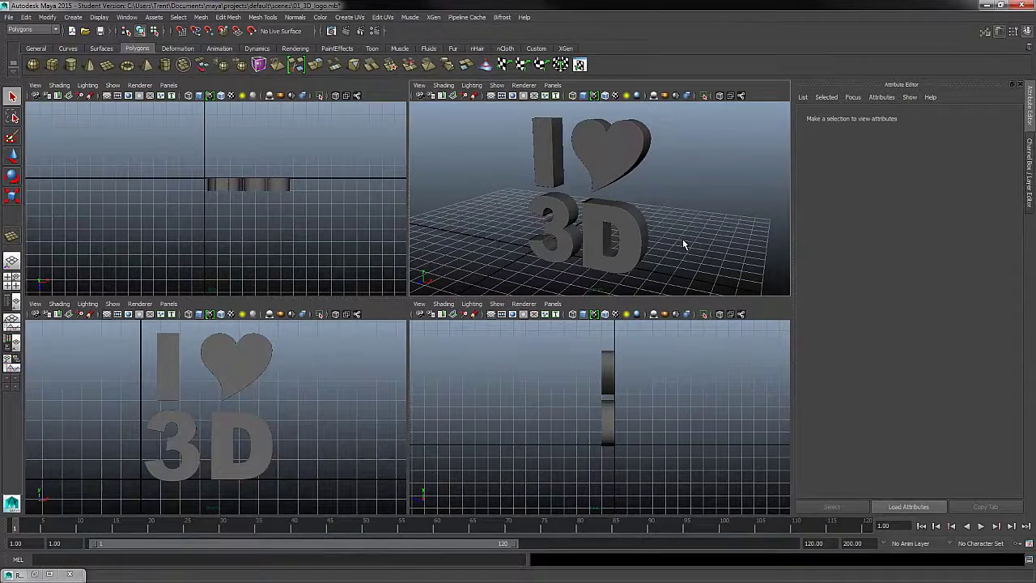
key("ctrl+o")
Step: Open 02_3D_logo_materials.mb without saving, then orbit around the coloured logo
left_click(441, 251)
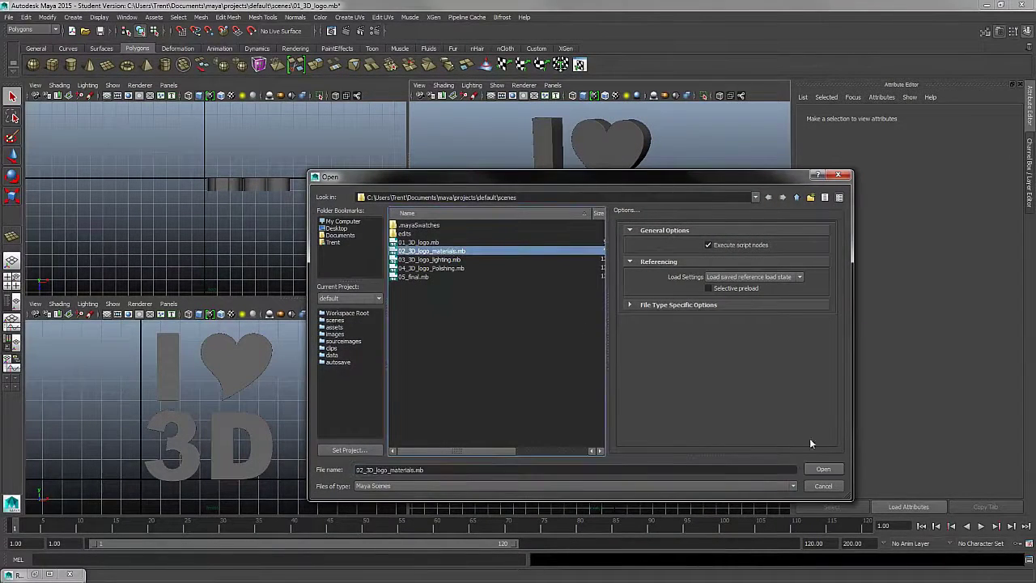
left_click(821, 469)
left_click(533, 300)
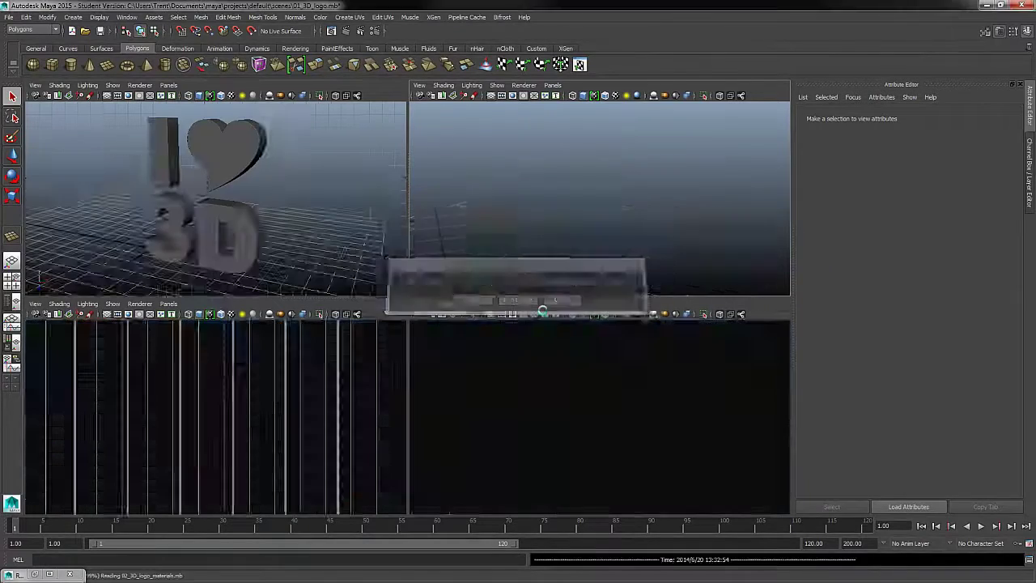
left_click_drag(566, 359, 550, 320, "alt")
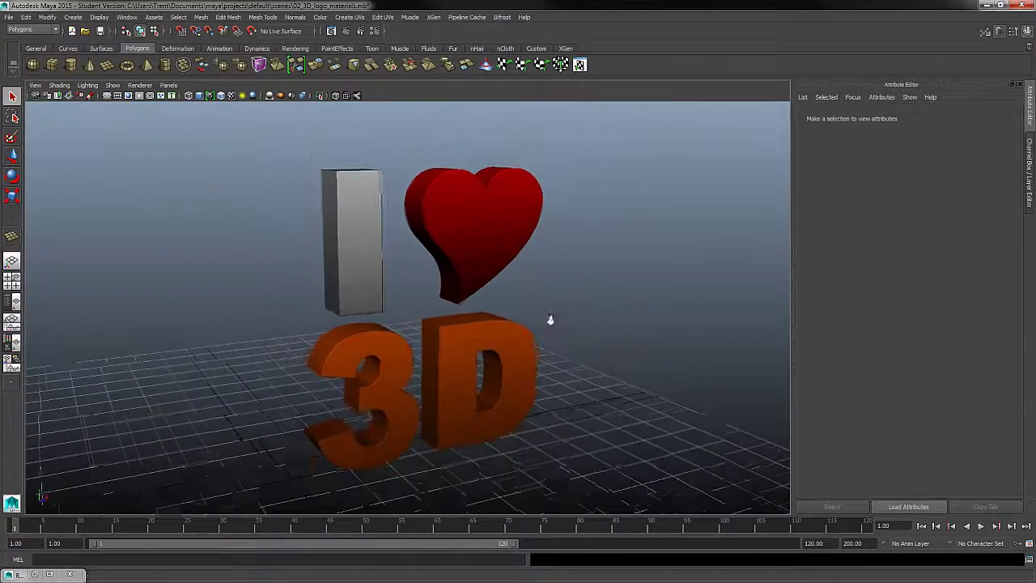
Step: Select the heart and inspect Heart_mat's ramp3 colour map, undoing a trial ramp tweak
left_click(483, 241)
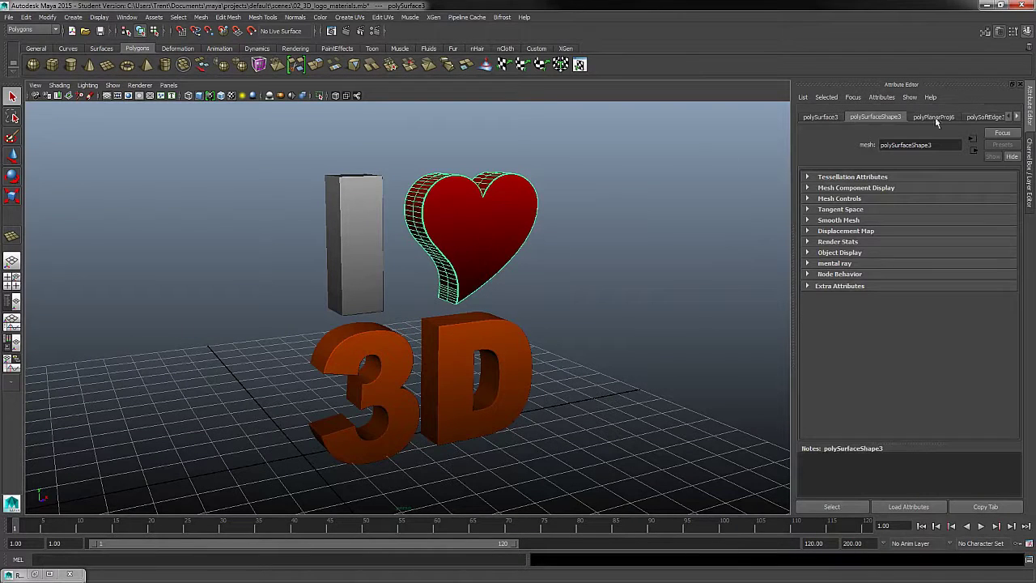
right_click_drag(520, 214, 513, 410)
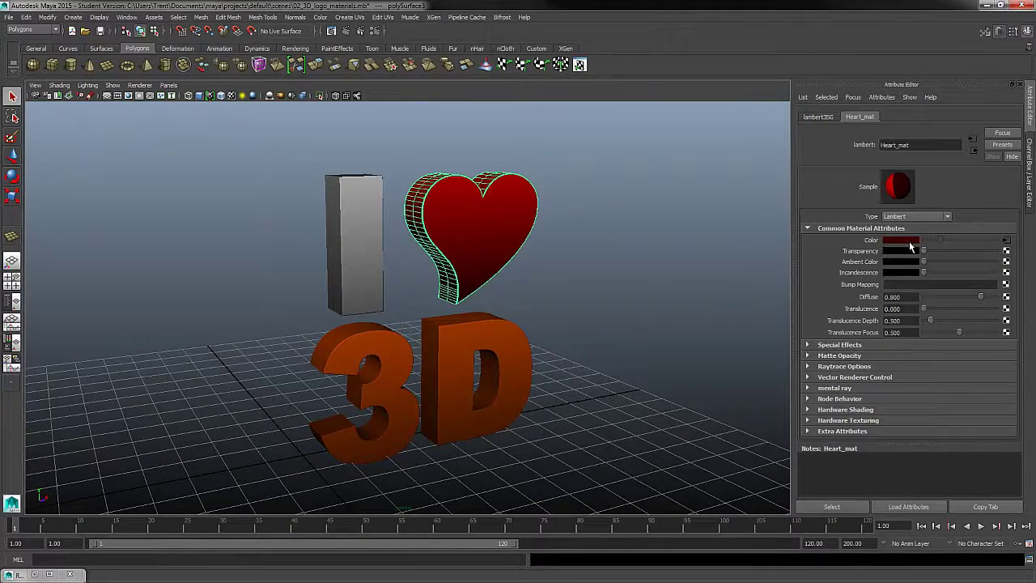
left_click(1006, 240)
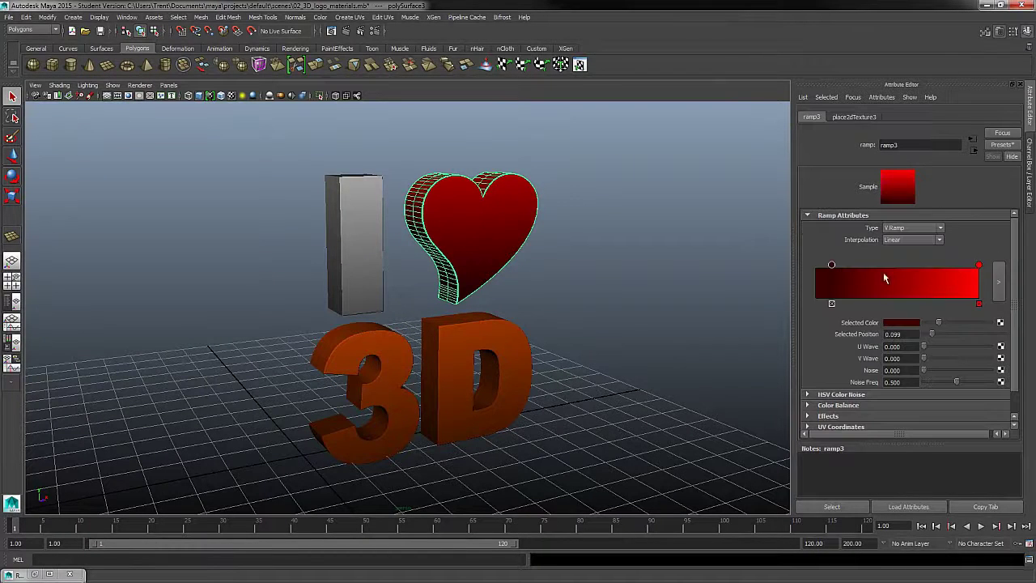
left_click_drag(833, 270, 850, 268)
key("ctrl+z")
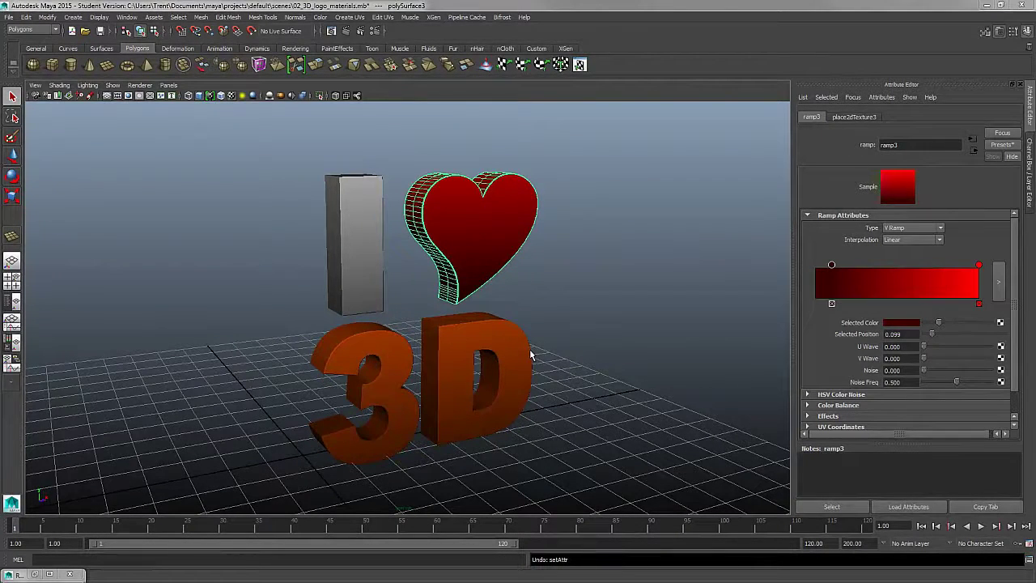
left_click_drag(502, 323, 513, 306, "alt")
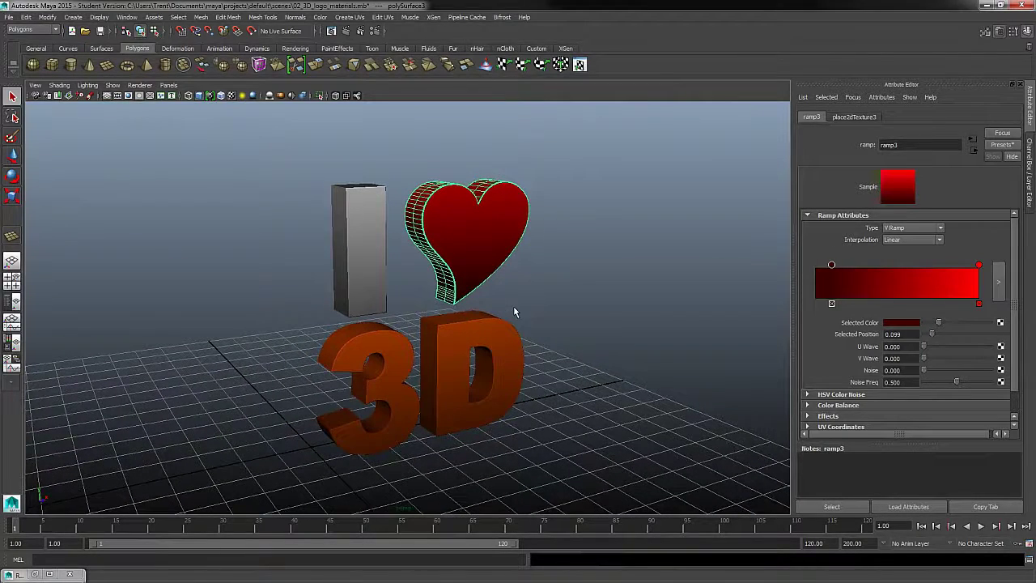
key("ctrl+o")
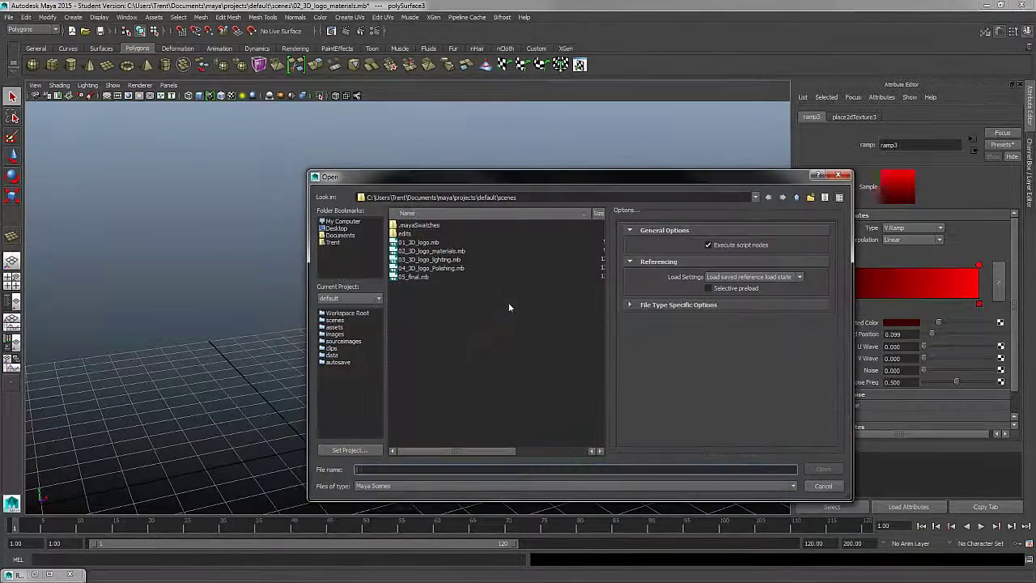
Step: Open 03_3D_logo_lighting.mb without saving and zoom out to see the whole stage
left_click(437, 259)
left_click(823, 469)
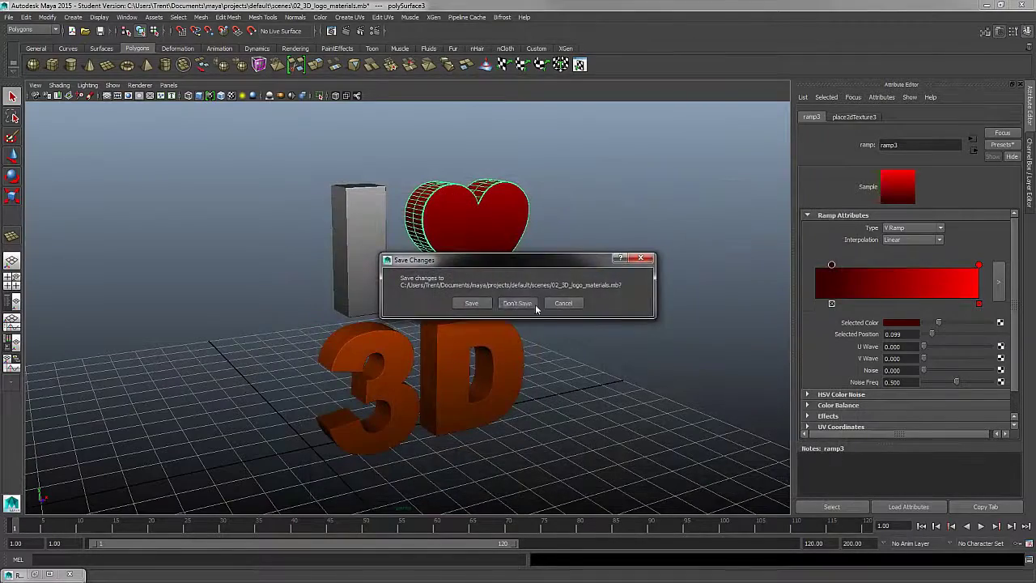
left_click(534, 305)
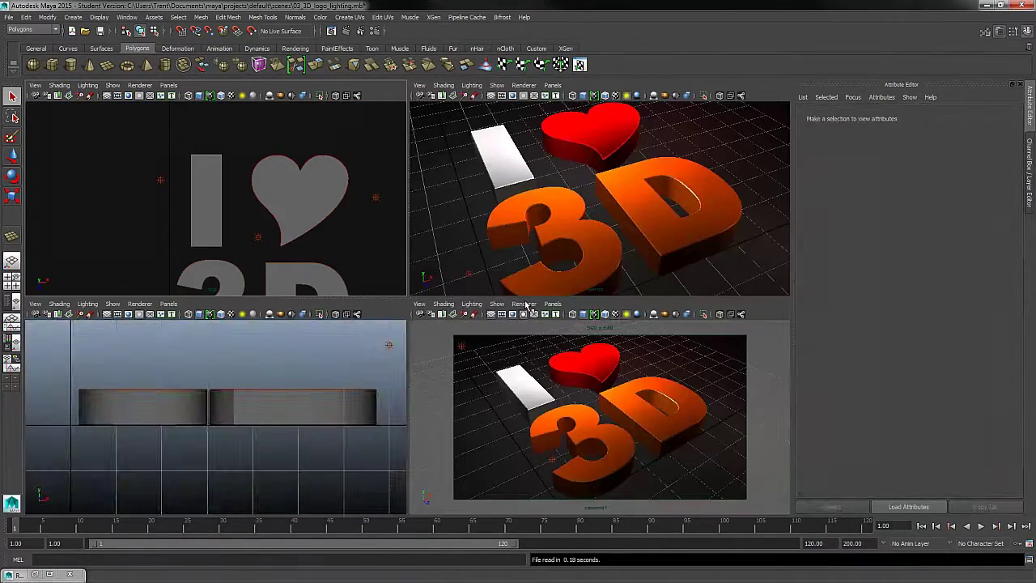
scroll(474, 289, "down", 10)
left_click_drag(620, 227, 739, 161, "alt")
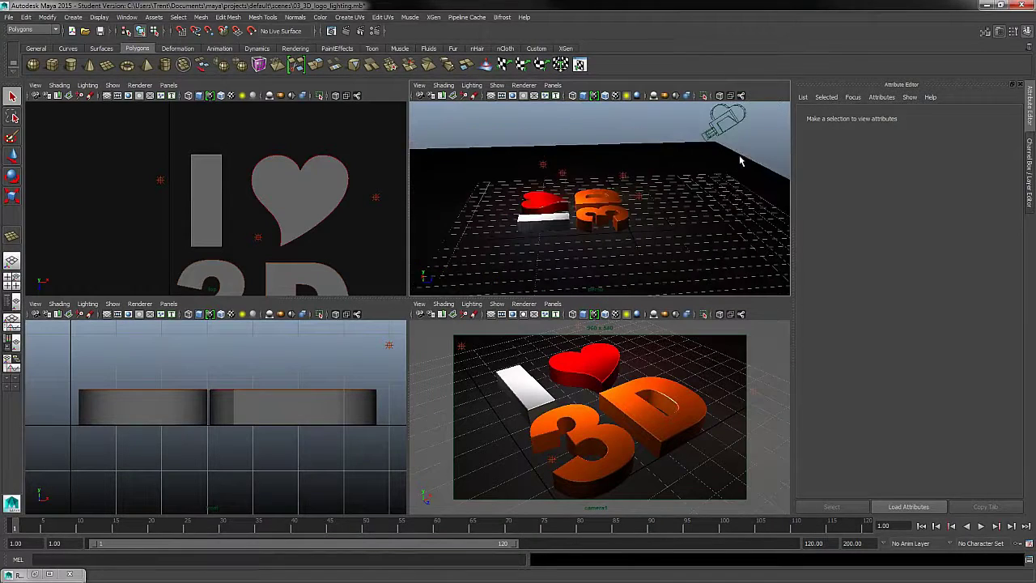
Step: Inspect camera1 and pointLight2, checking the light's 2.605 intensity, then orbit the lit logo
left_click(717, 134)
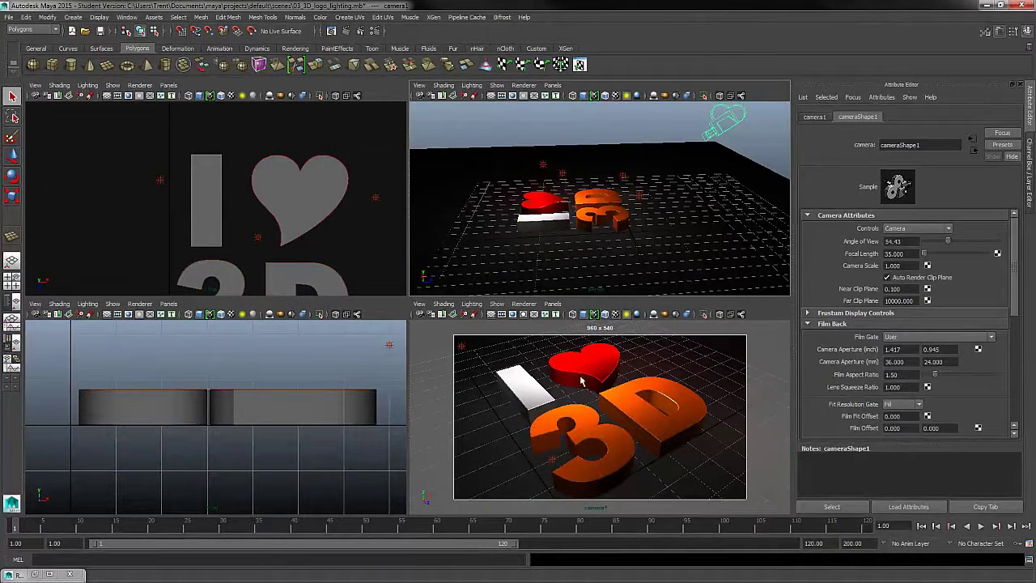
left_click(641, 197)
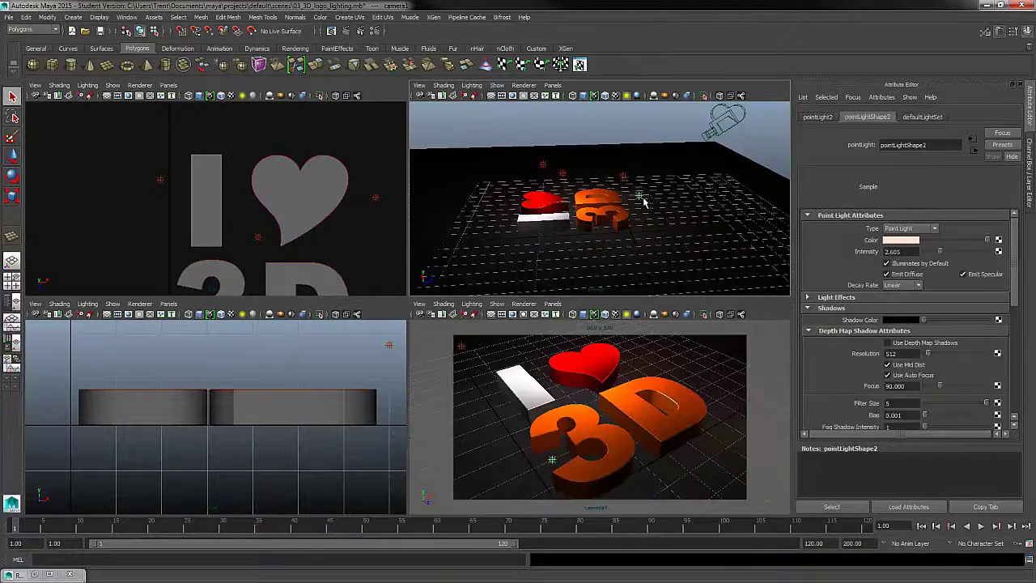
double_click(909, 253)
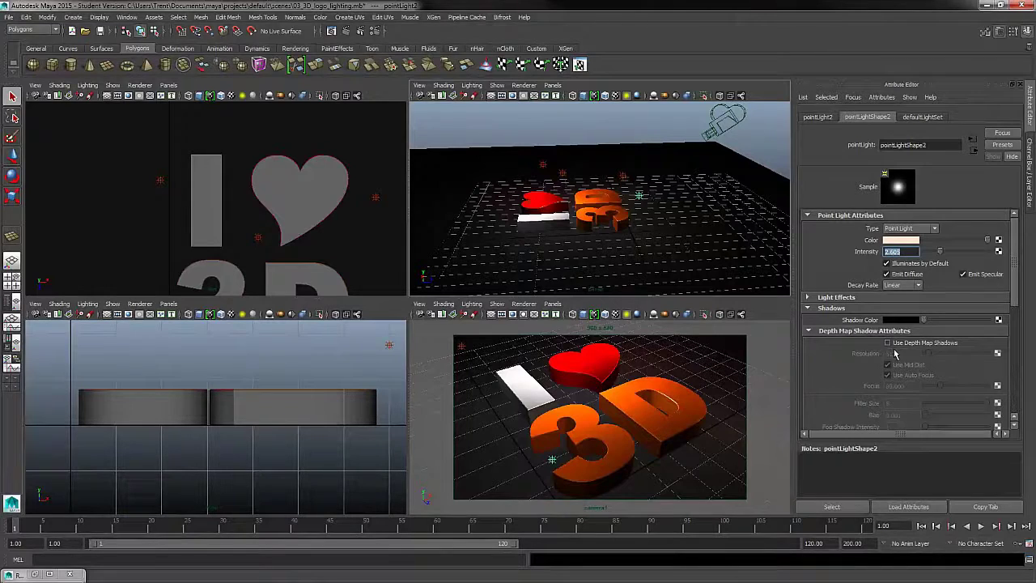
left_click_drag(703, 243, 605, 232, "alt")
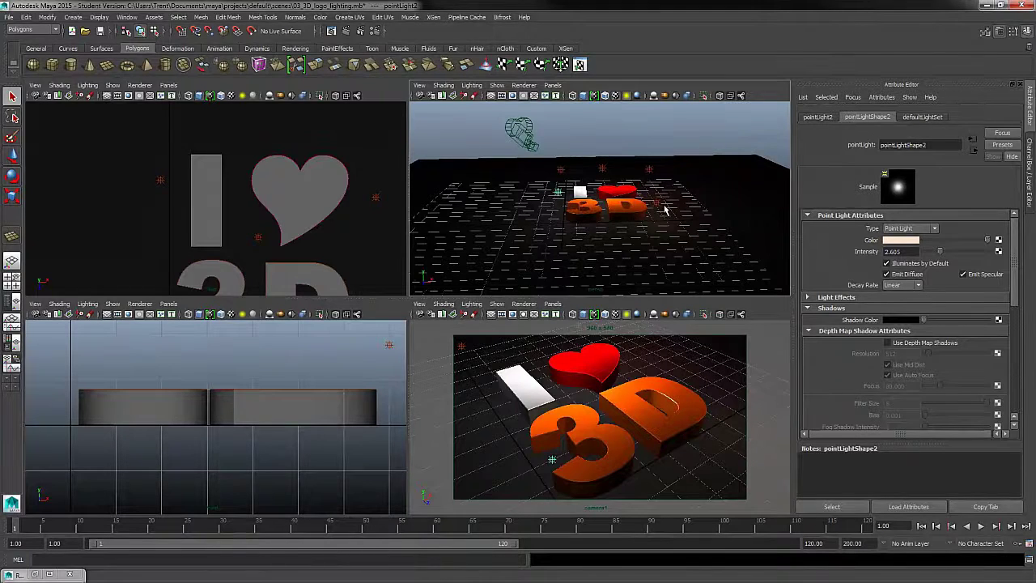
left_click_drag(632, 234, 713, 258, "alt")
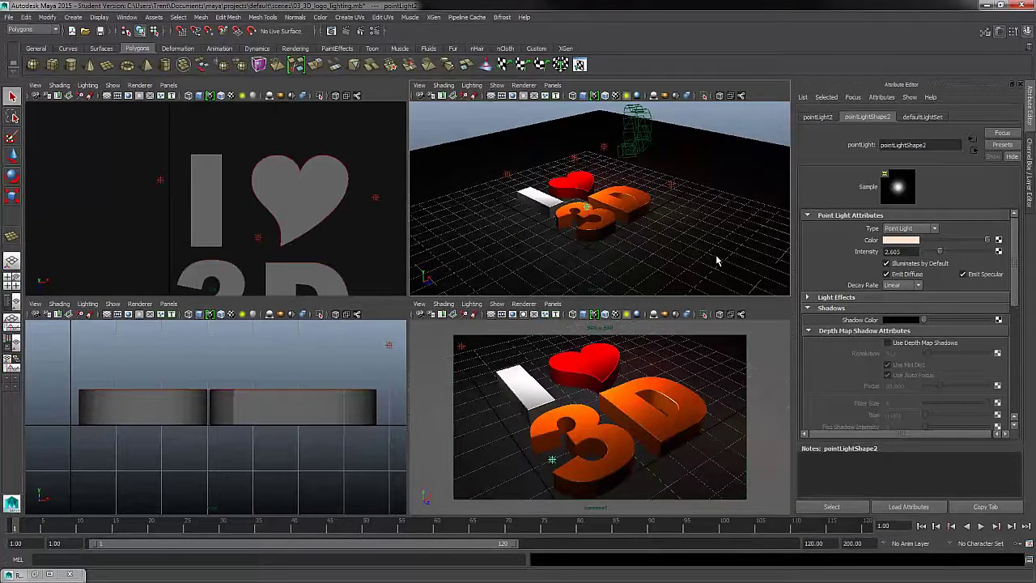
key("ctrl+o")
Step: Open 04_3D_logo_Polishing.mb without saving the lighting scene
left_click(442, 269)
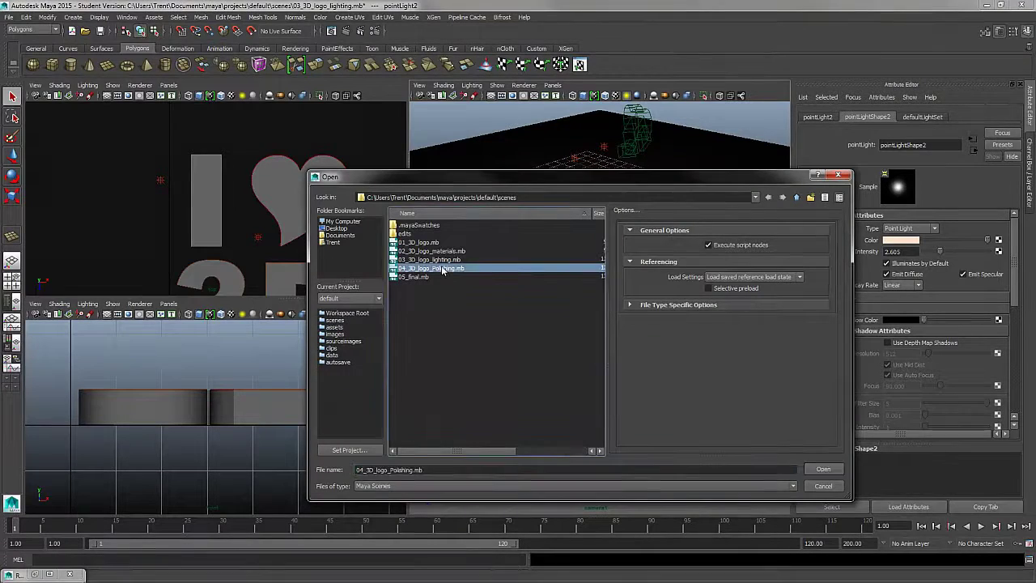
left_click(823, 468)
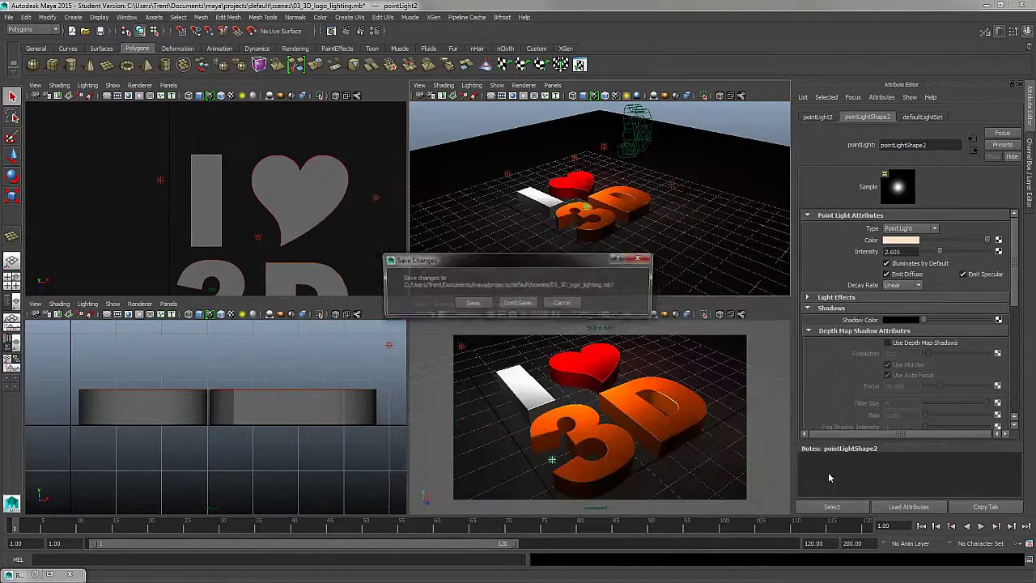
left_click(524, 303)
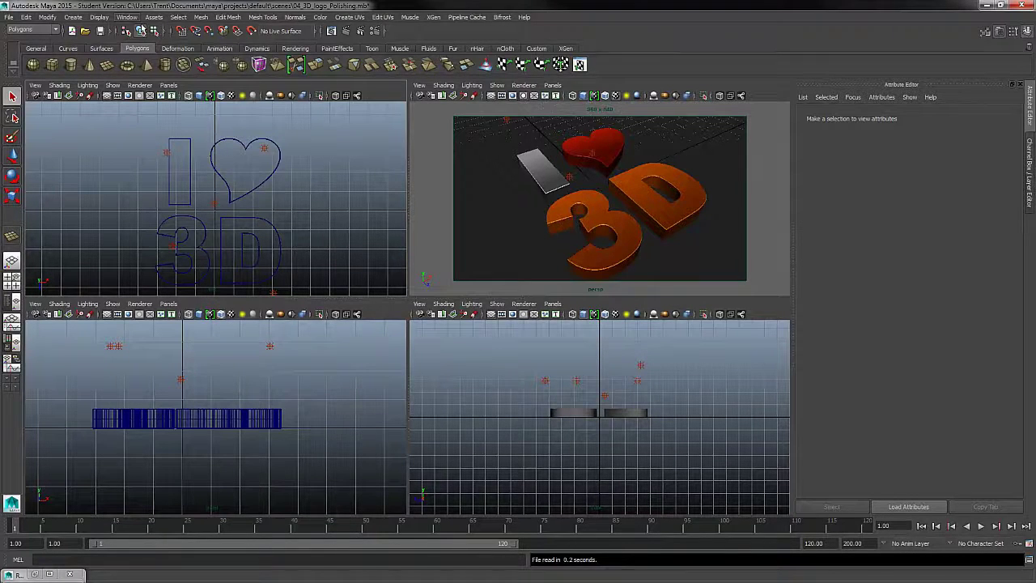
Step: Review the stored mental ray render of the orange-red logo in Render View, then minimize it
left_click(334, 32)
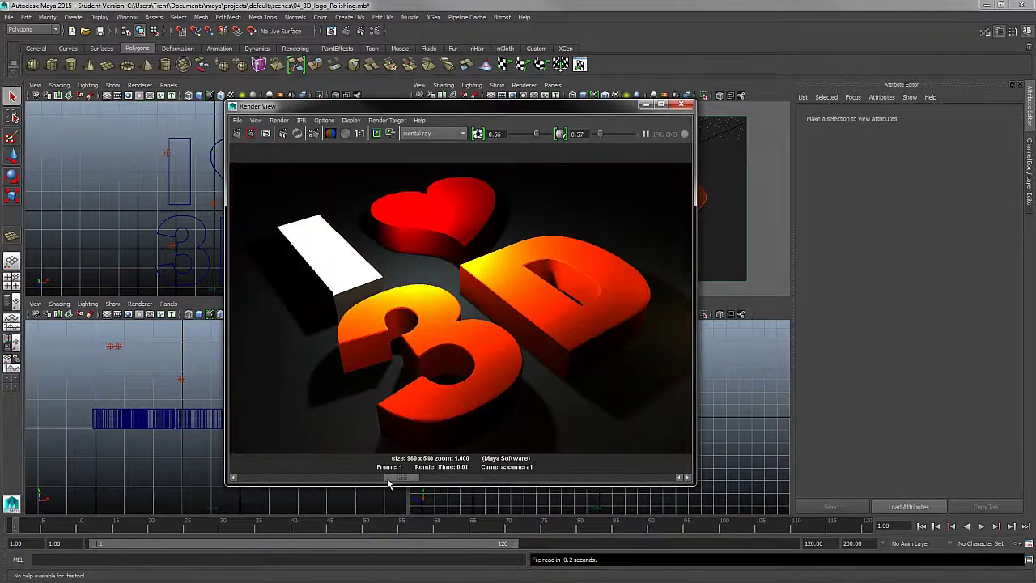
left_click_drag(323, 477, 264, 481)
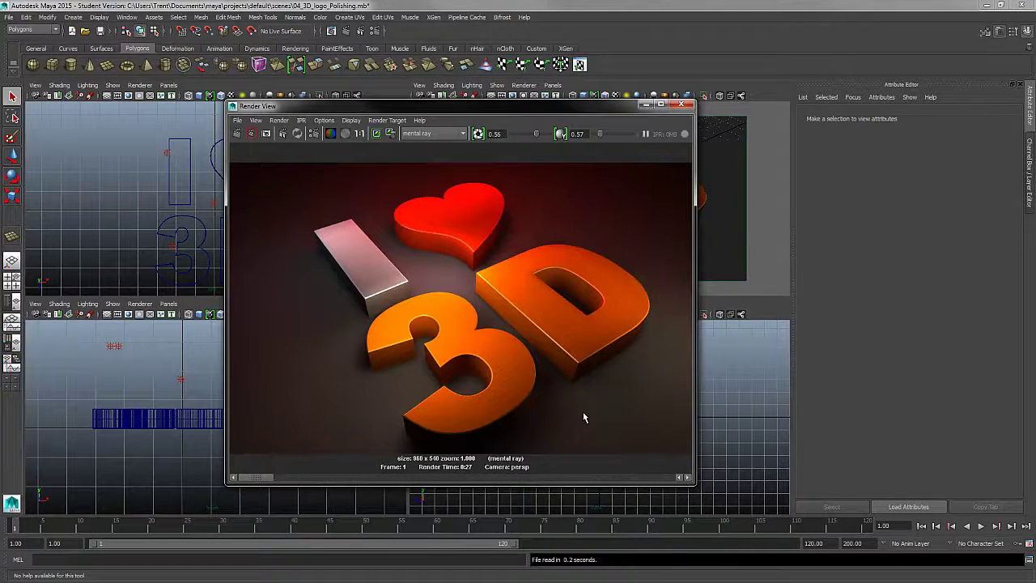
left_click(646, 106)
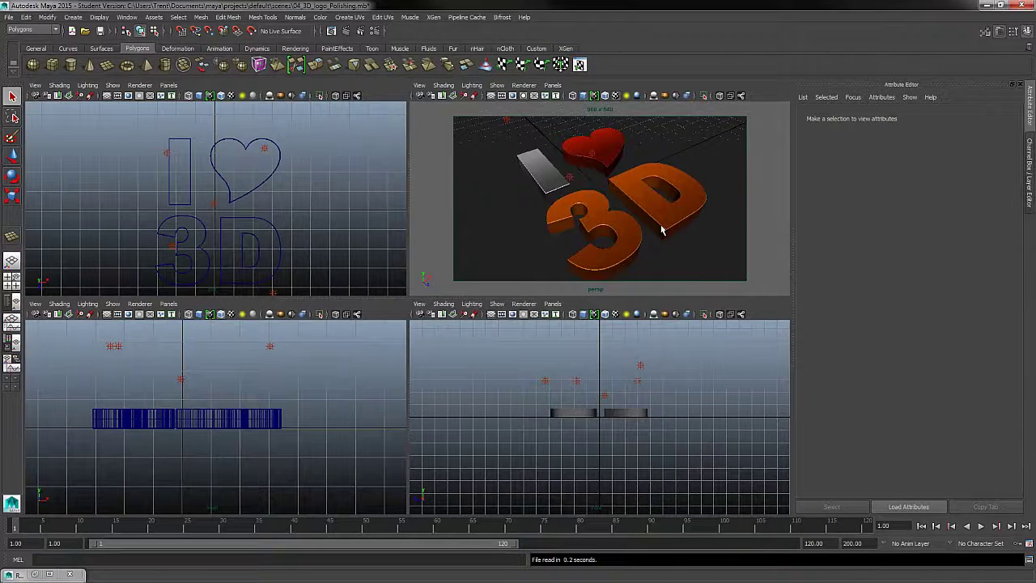